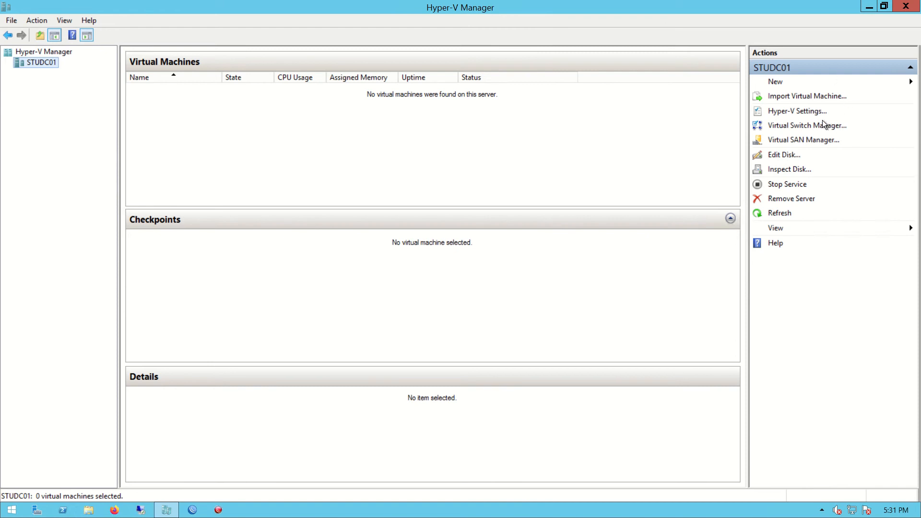
- Open the Virtual Switch Manager for STUDC01 and compare the descriptions of the External, Internal and Private switch types
click(797, 83)
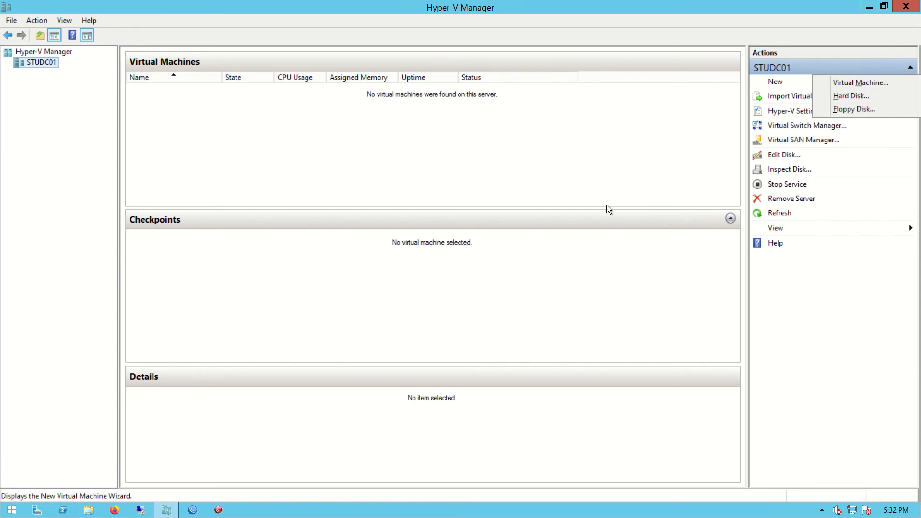
click(798, 127)
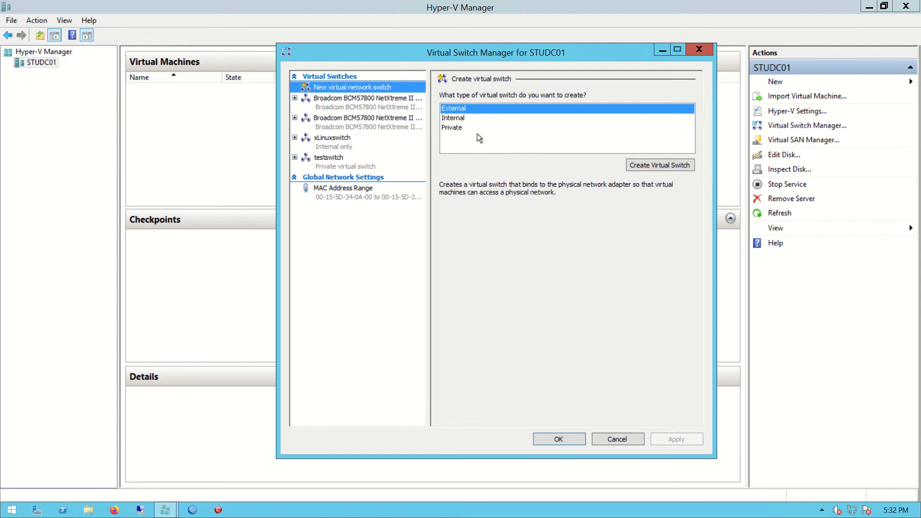
click(451, 118)
click(459, 107)
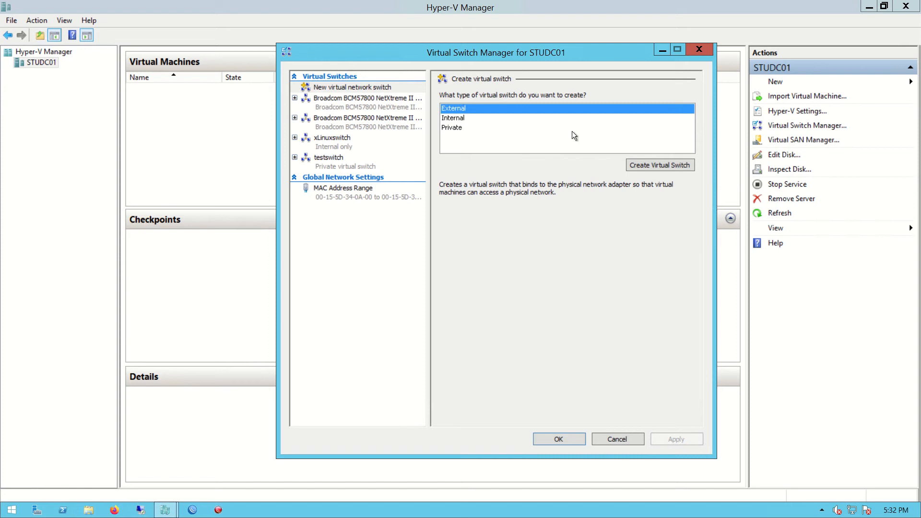
click(462, 118)
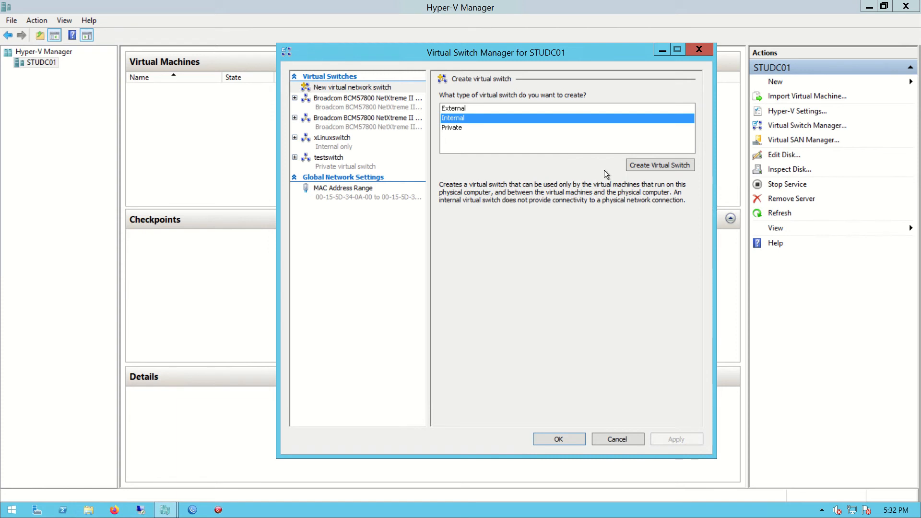
click(456, 128)
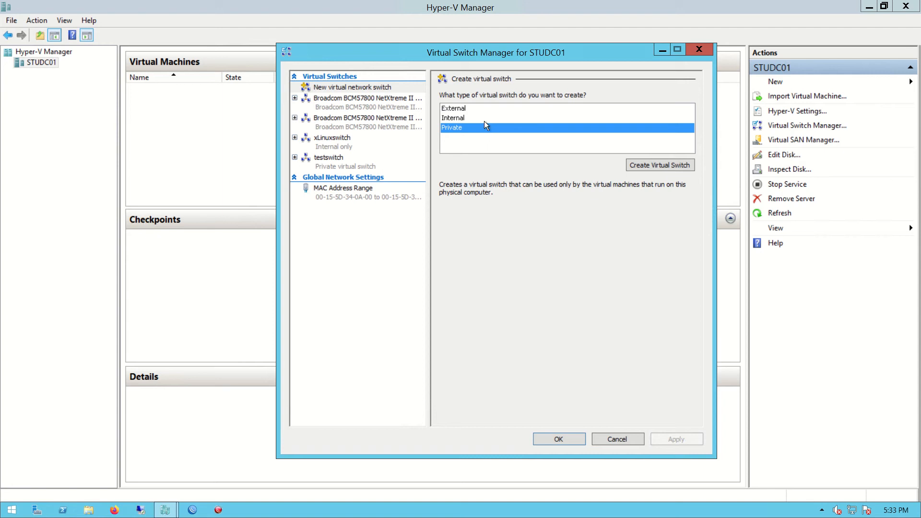
click(465, 108)
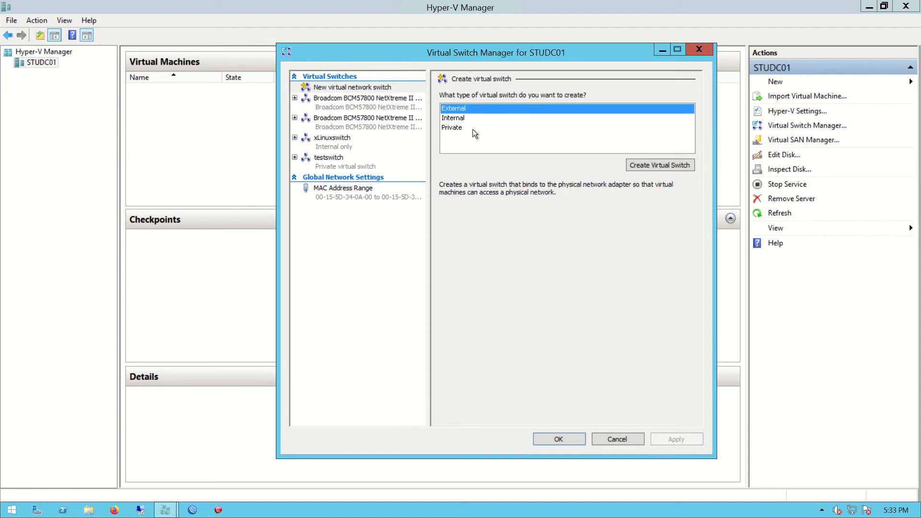
- Create a private virtual switch named FTPSwitch, apply it and close the Virtual Switch Manager
click(465, 129)
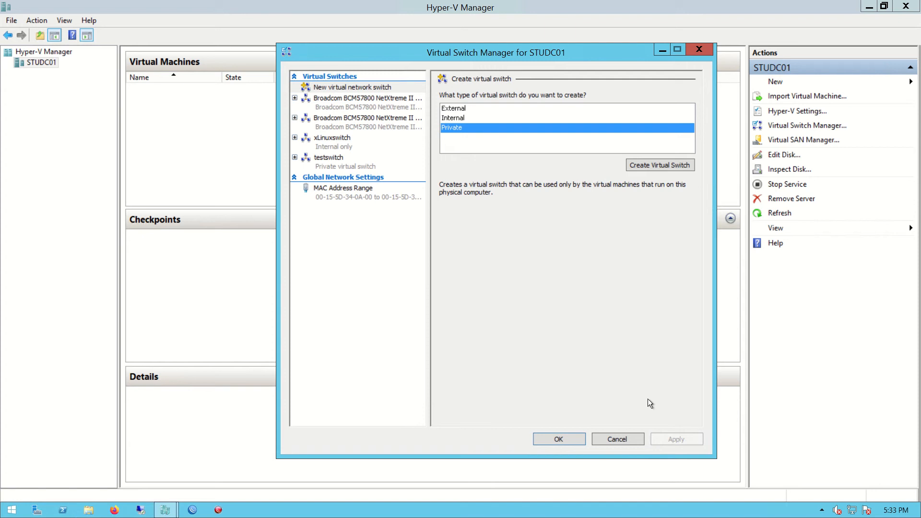
click(651, 166)
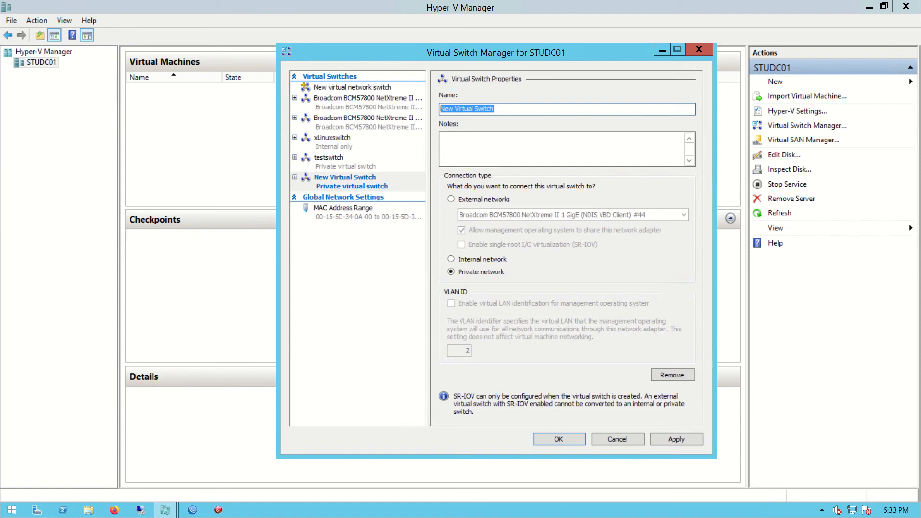
text(FTPS)
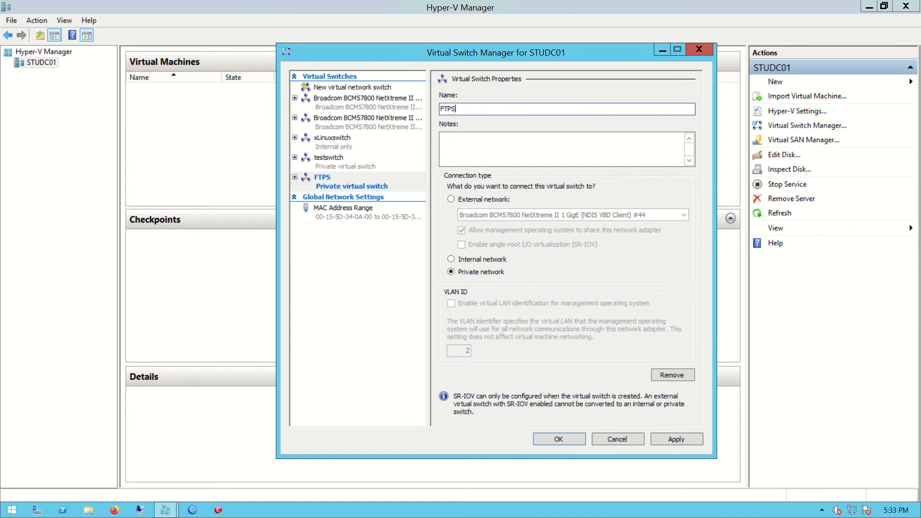
text(witch)
click(676, 439)
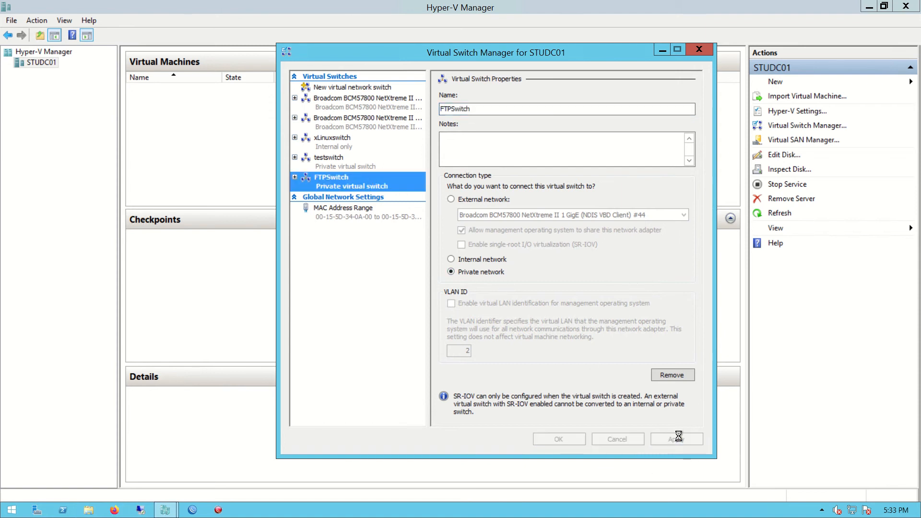
click(573, 439)
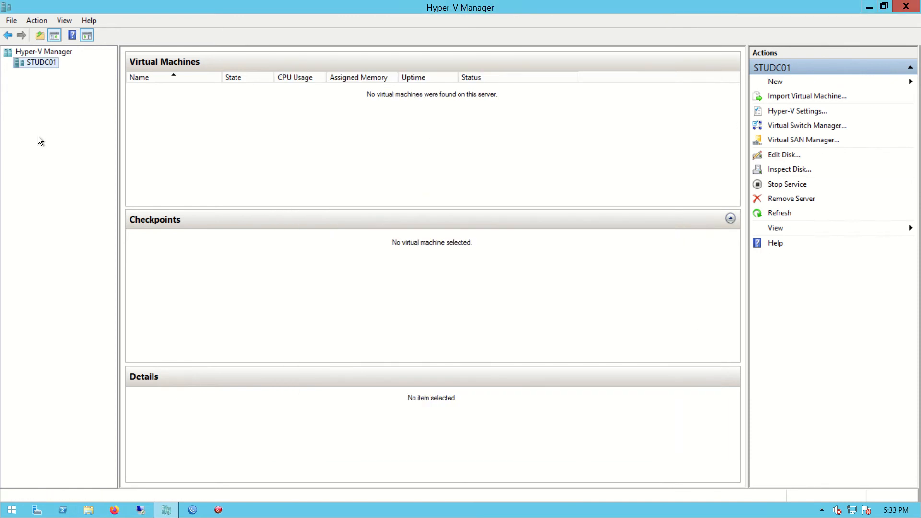
- Start the New Virtual Machine Wizard on STUDC01 and name the virtual machine FTPSrv01, keeping the default storage location
click(784, 83)
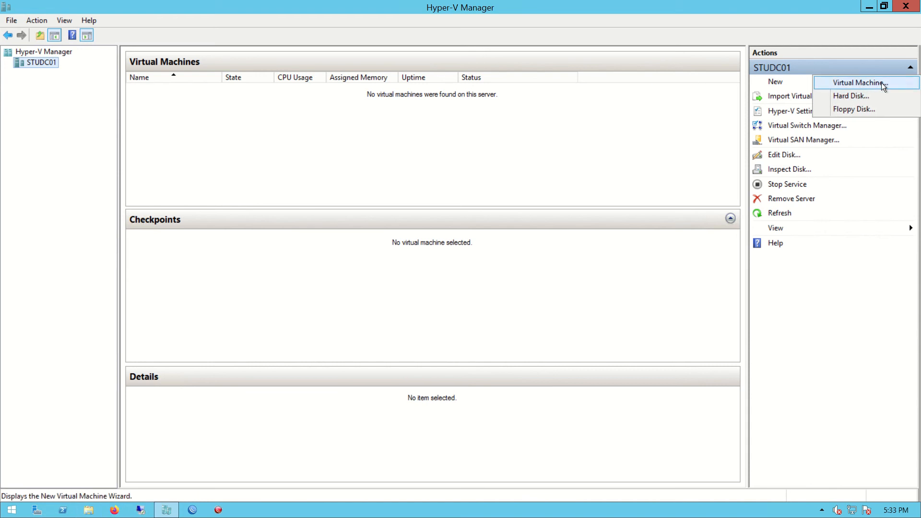
right_click(46, 64)
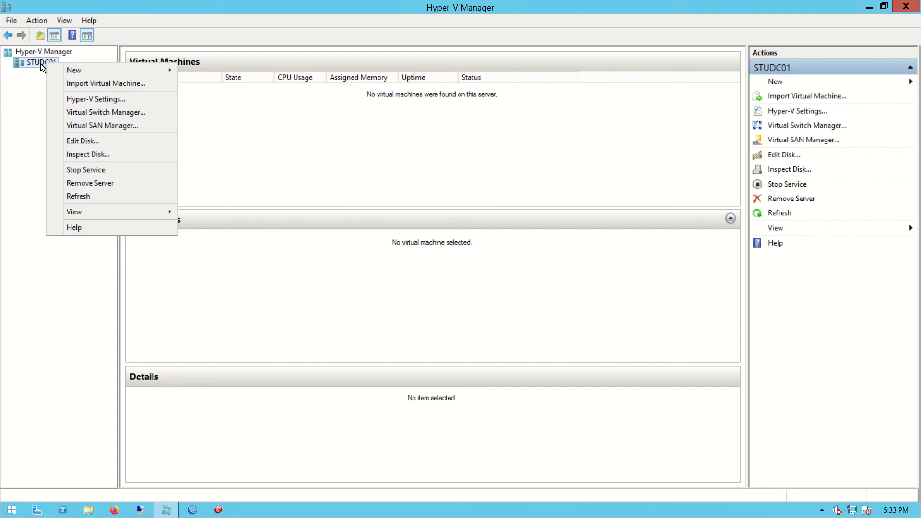
mouse_move(77, 69)
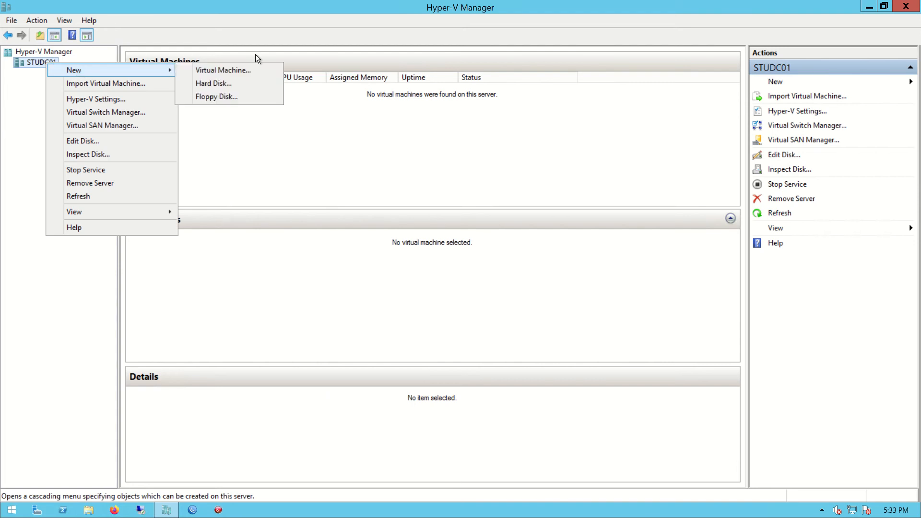
click(228, 71)
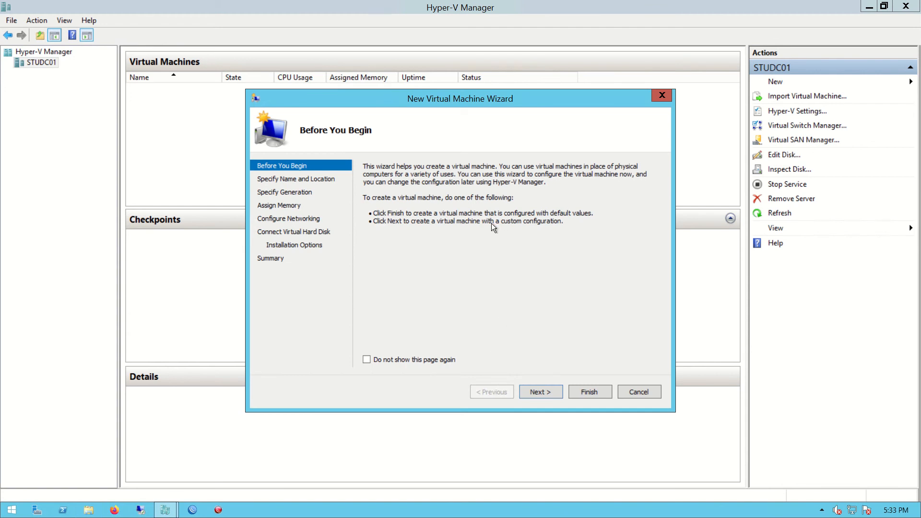
click(549, 394)
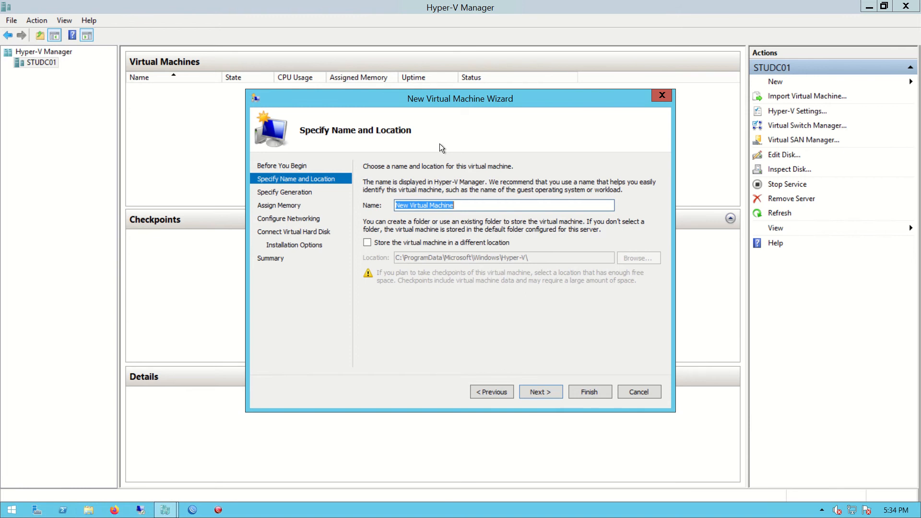
text(FTP)
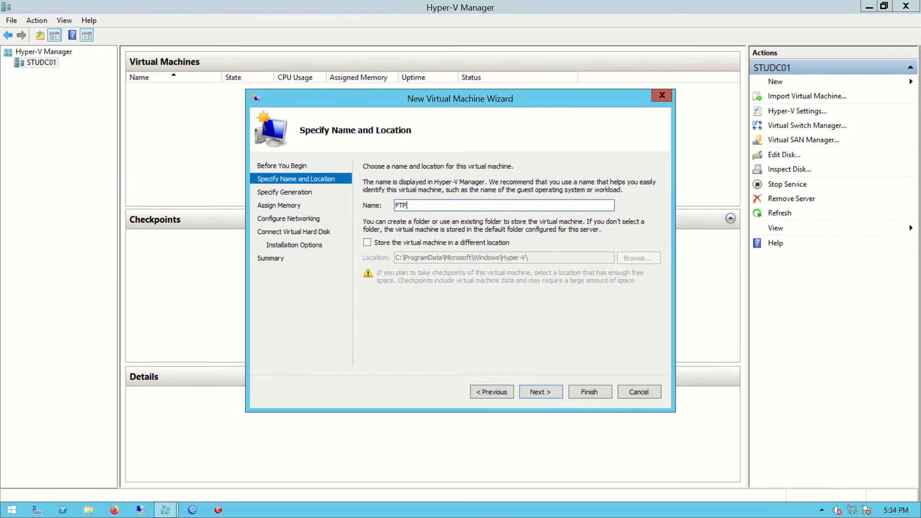
text(SRv)
key(BackSpace)
key(BackSpace)
text(rv01)
click(549, 400)
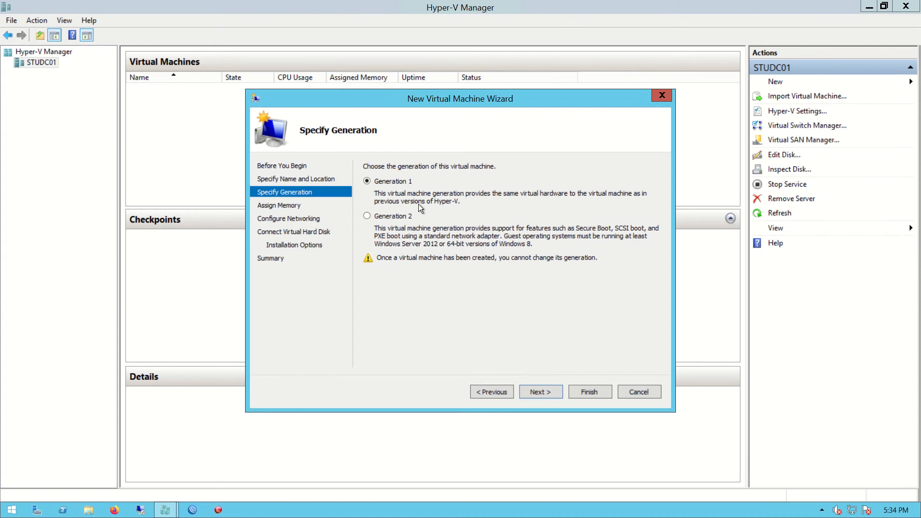
- Make the virtual machine Generation 2 and assign it 4010 MB of startup memory
click(404, 215)
click(550, 395)
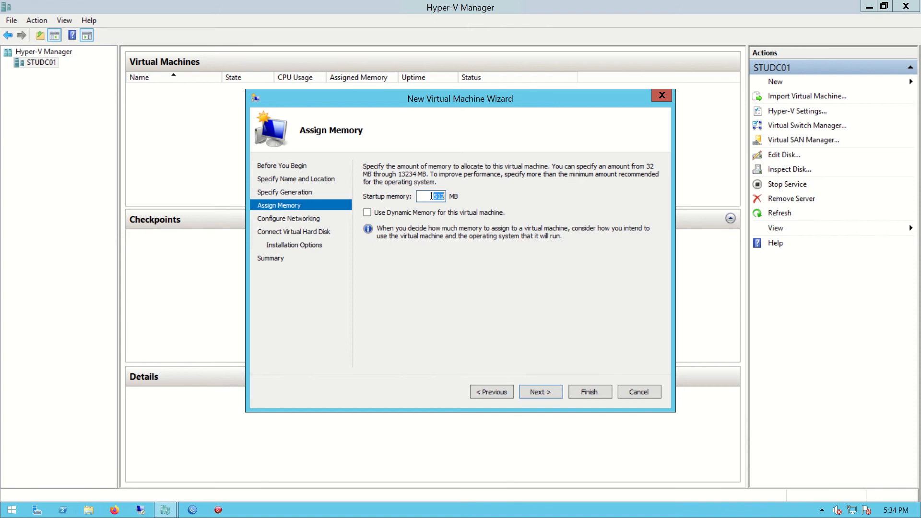
key(BackSpace)
text(4010)
click(550, 397)
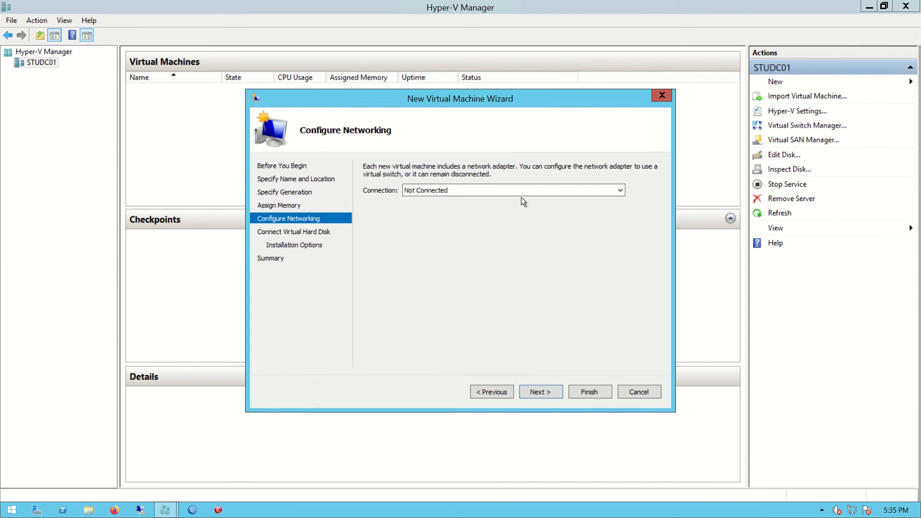
- Connect the virtual machine's network adapter to FTPSwitch and continue to the hard disk settings
click(464, 193)
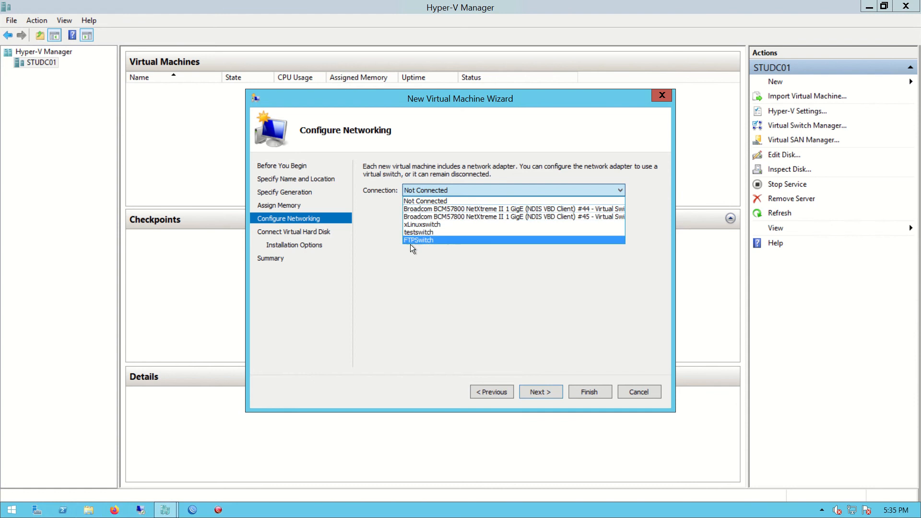
click(426, 240)
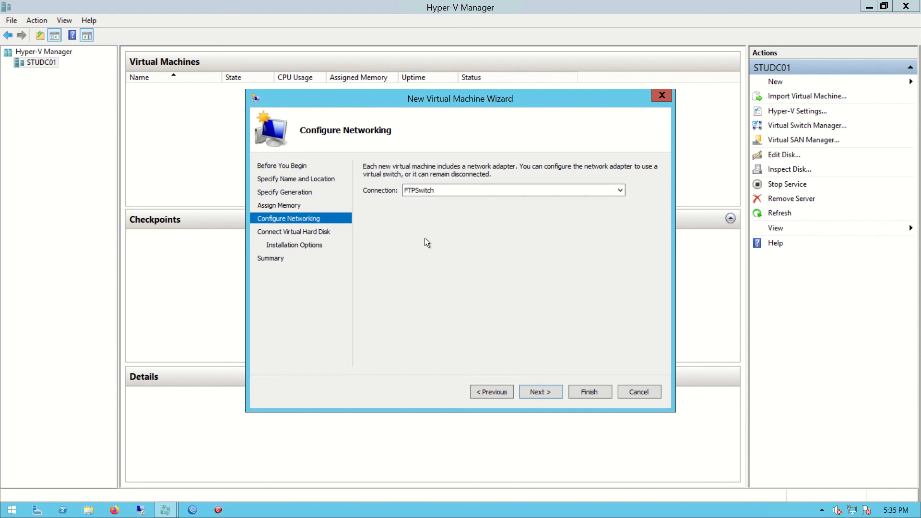
click(547, 391)
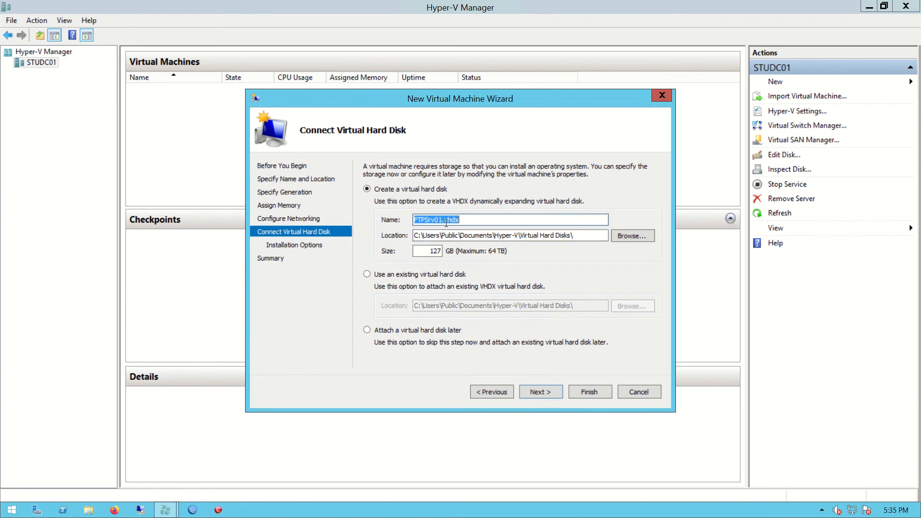
- Set the size of the new virtual hard disk FTPSrv01.vhdx to 50 GB and continue to the installation options
double_click(428, 251)
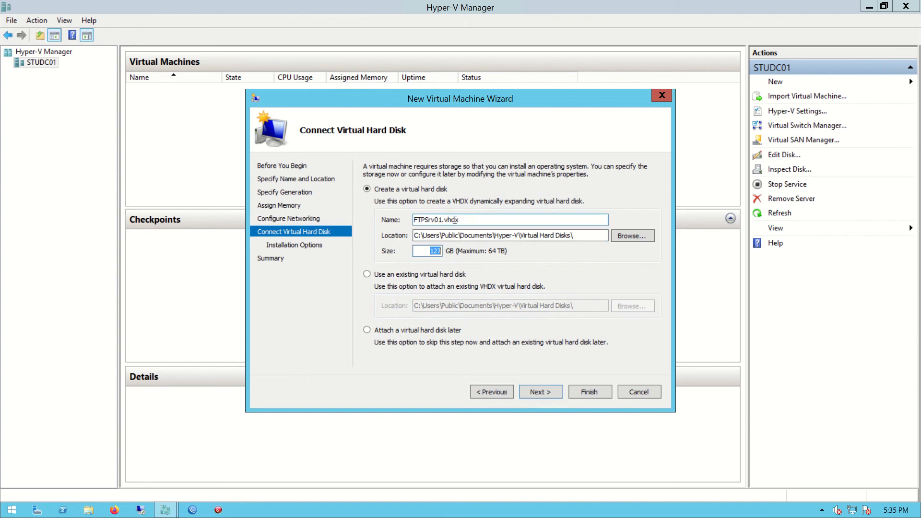
text(50)
drag(433, 252, 462, 251)
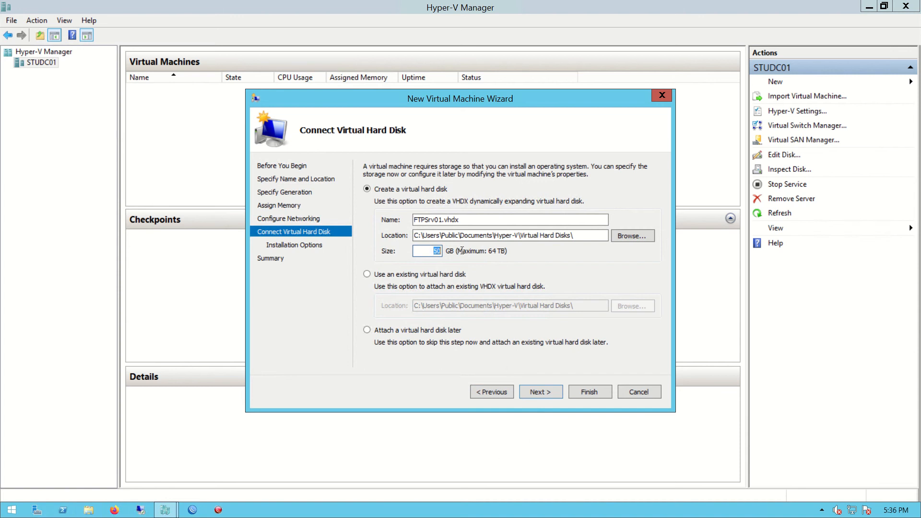
click(557, 393)
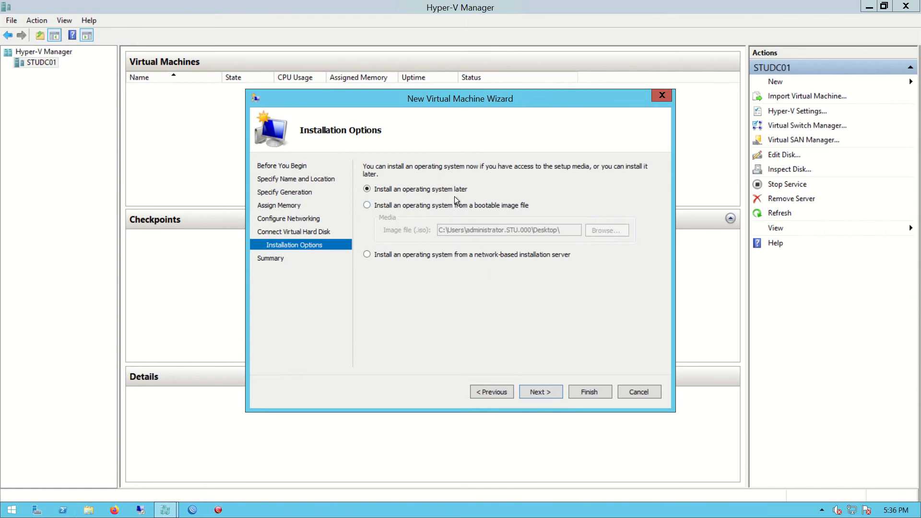
- Switch to File Explorer, look for the installation image in the Windows Server folder under Documents, and minimize the window
click(86, 511)
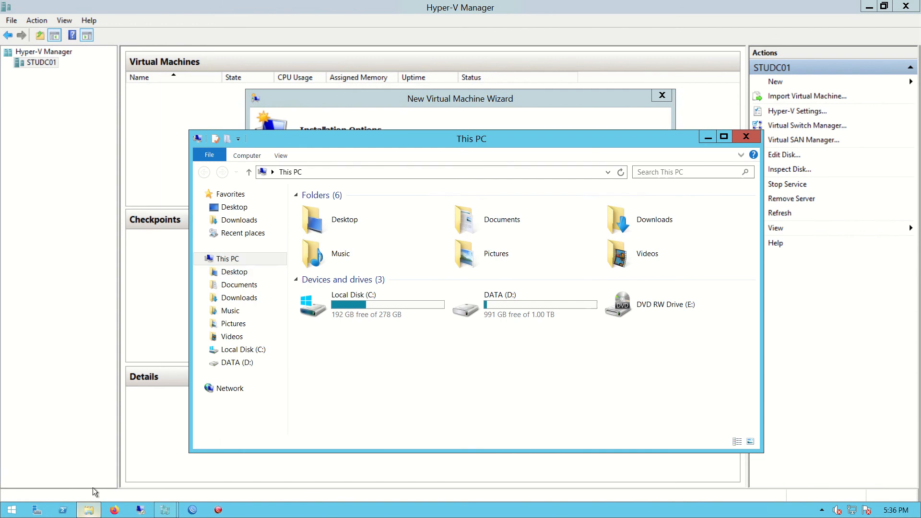
click(238, 285)
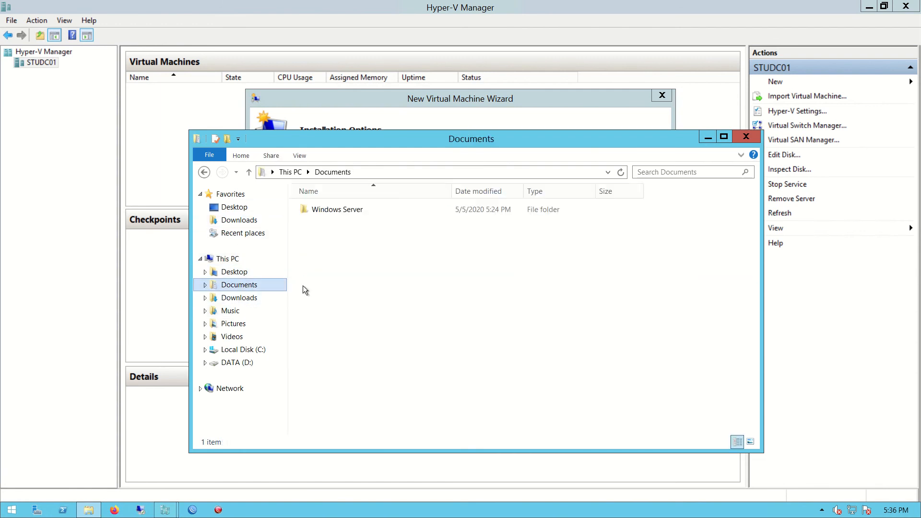
double_click(364, 213)
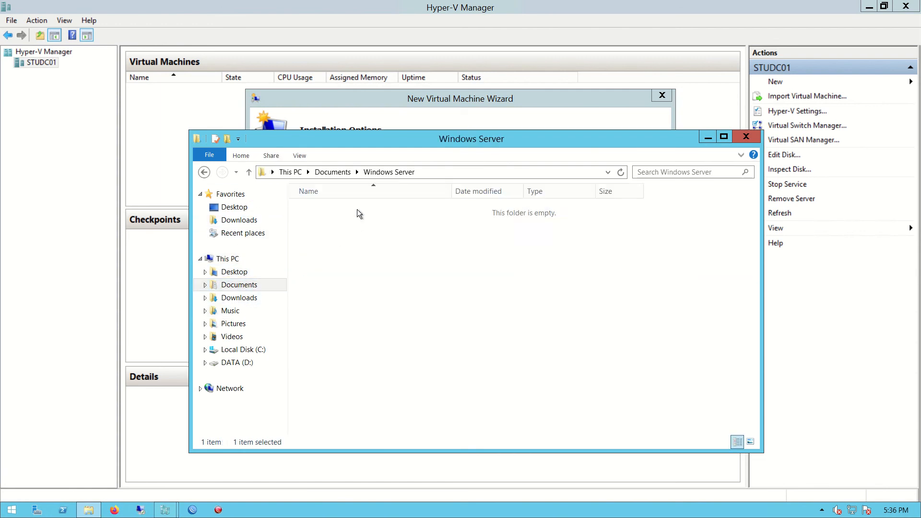
click(486, 103)
click(709, 137)
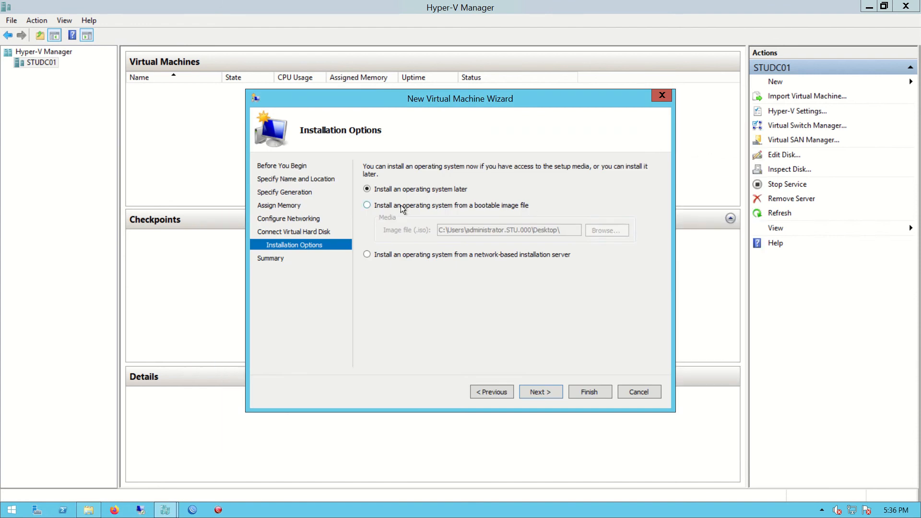
- Choose installation from a bootable image file, select the Windows Server 2012 R2 ISO in Documents\Windows Server, and proceed to the summary
click(422, 206)
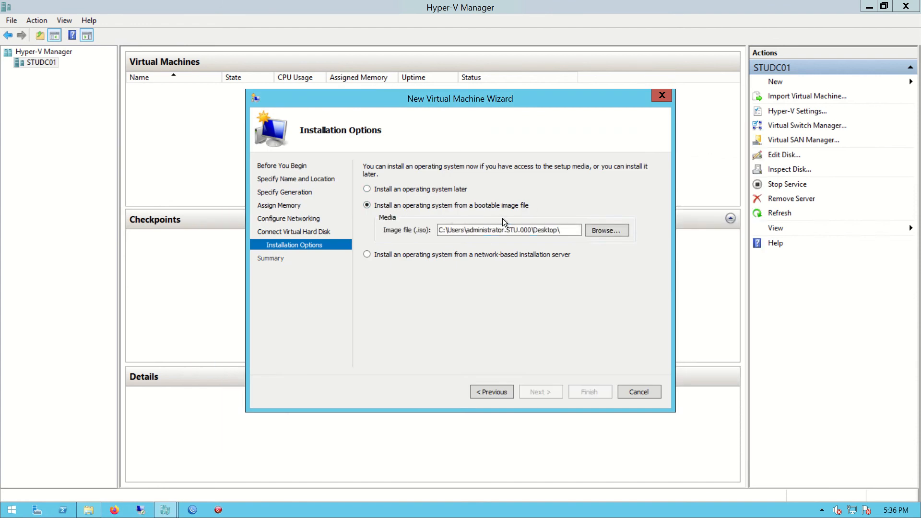
click(600, 230)
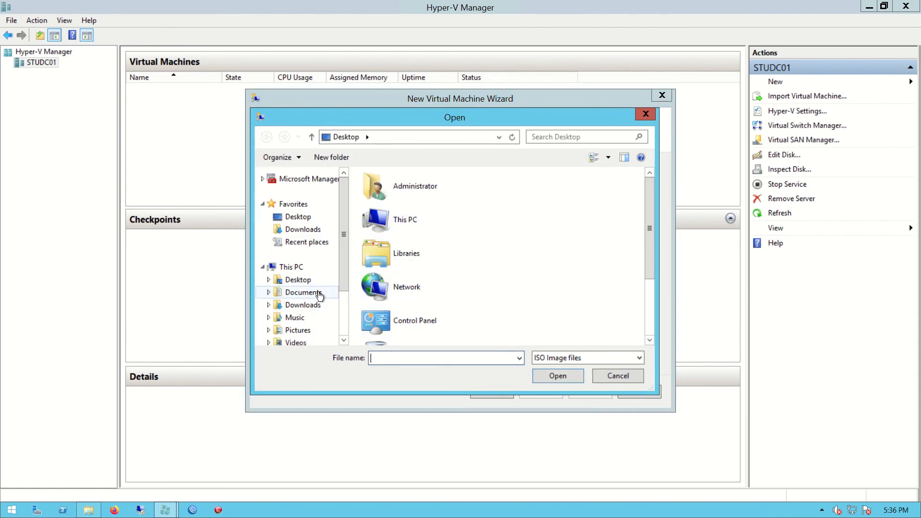
click(303, 292)
double_click(403, 194)
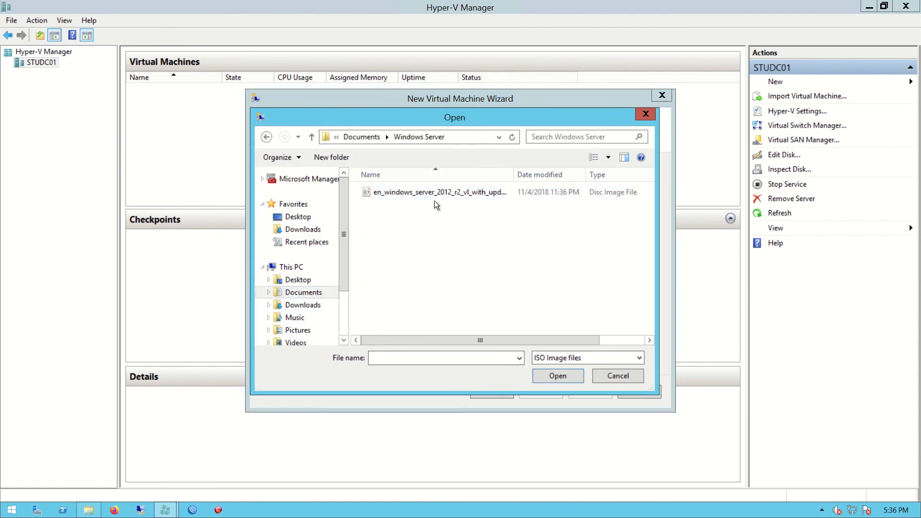
double_click(436, 192)
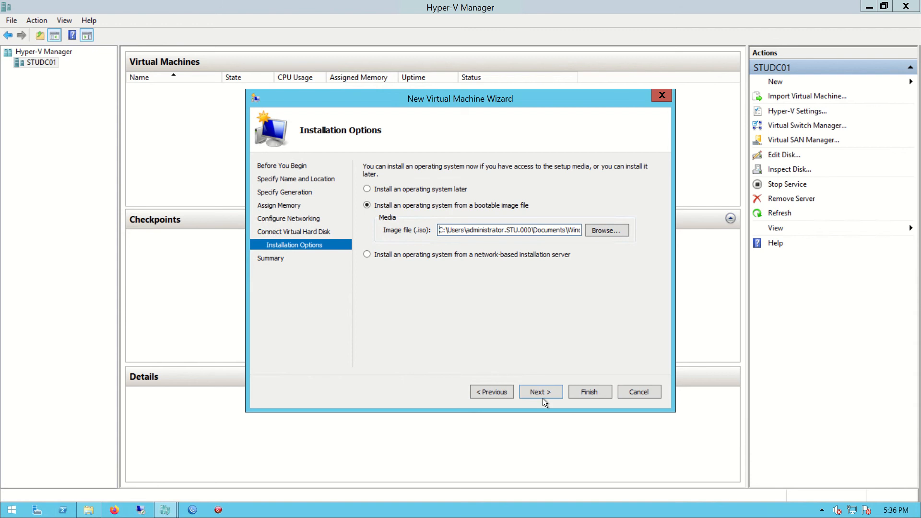
click(543, 388)
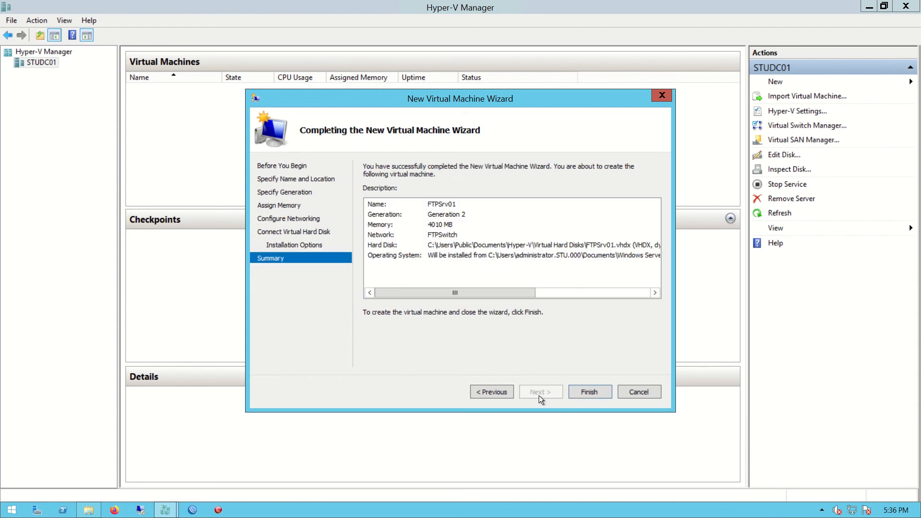
- Finish creating FTPSrv01, connect to the virtual machine, and move its connection window toward the middle of the screen
click(585, 391)
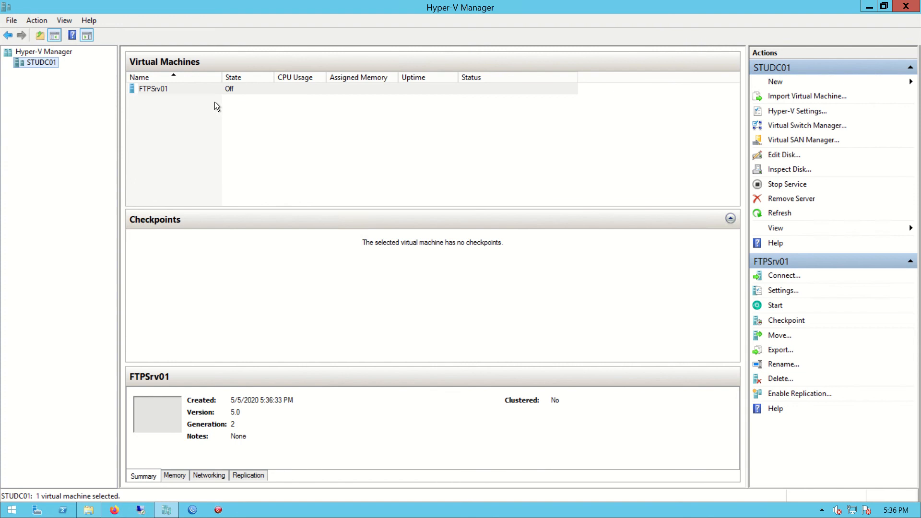
right_click(206, 88)
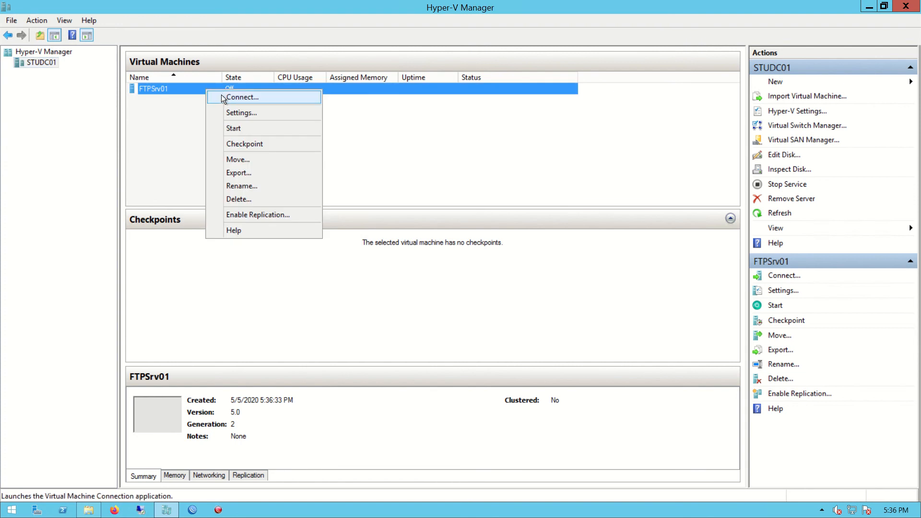
click(222, 94)
click(472, 30)
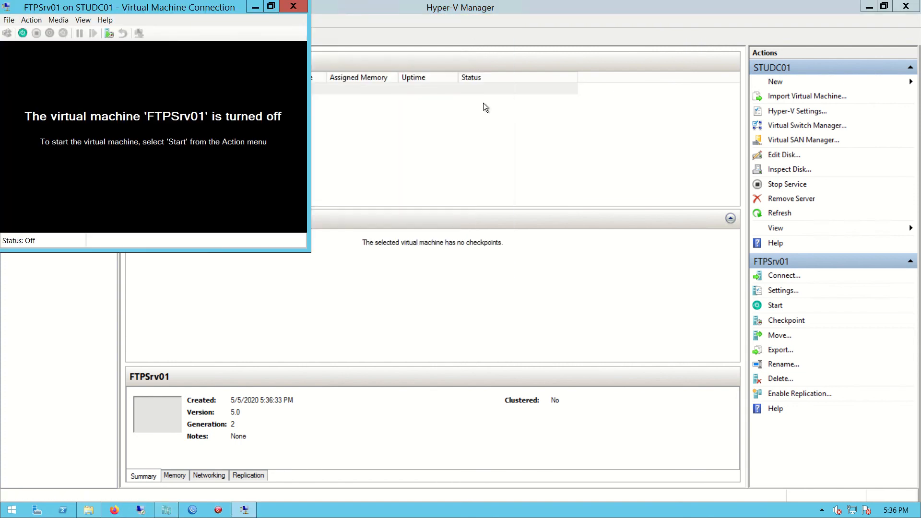
drag(193, 15, 526, 114)
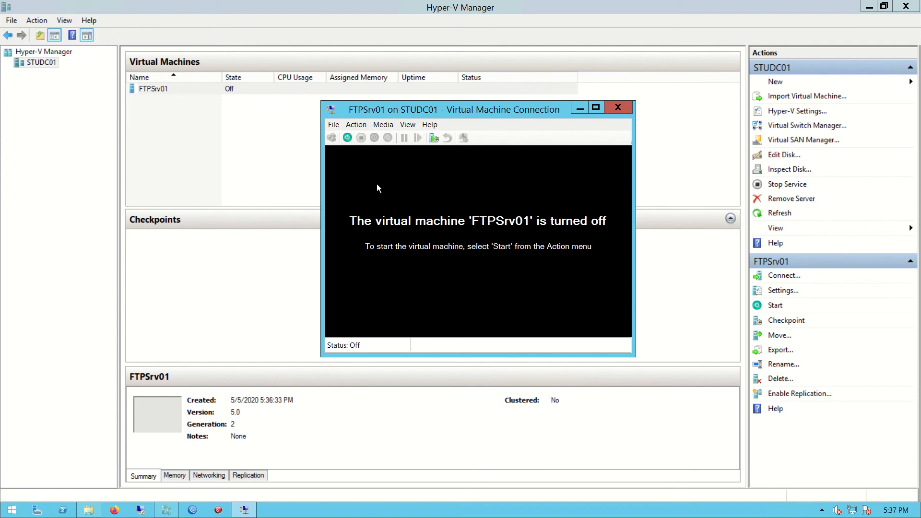
- Start the FTPSrv01 virtual machine and boot it from the installation DVD
click(347, 137)
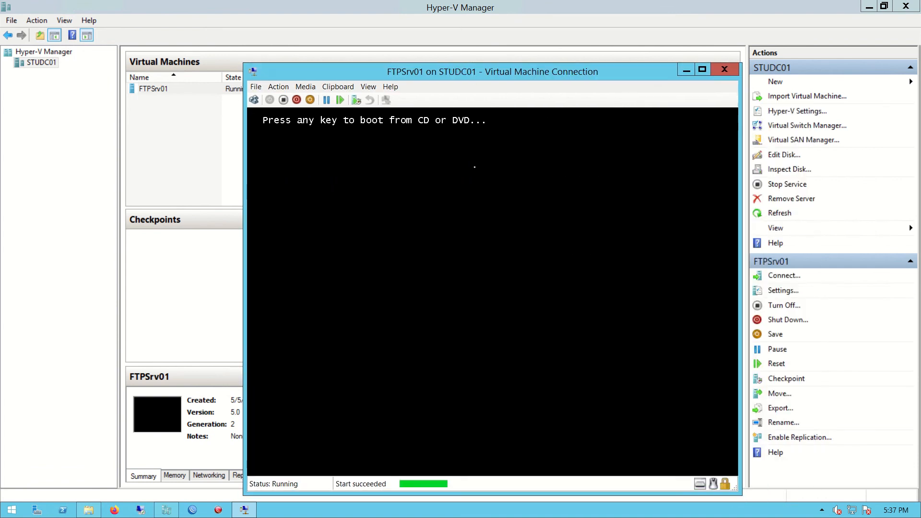
key(Return)
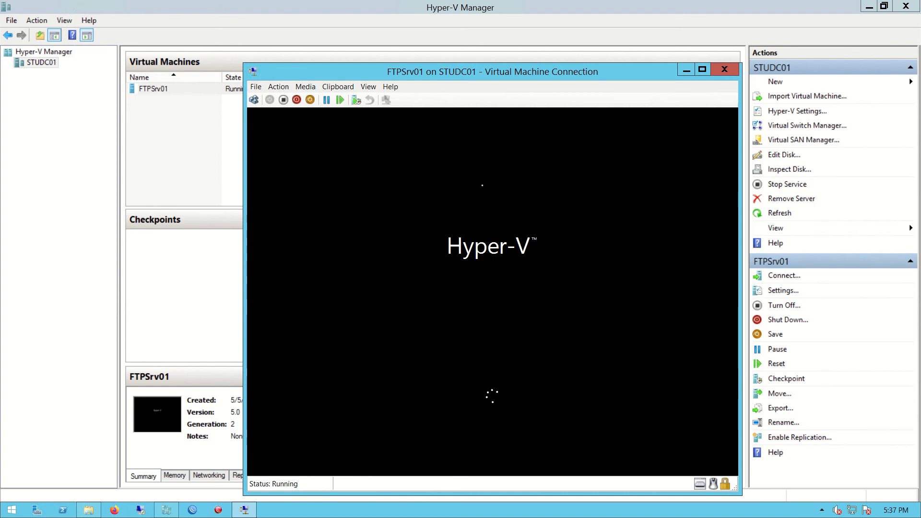
drag(607, 73, 600, 53)
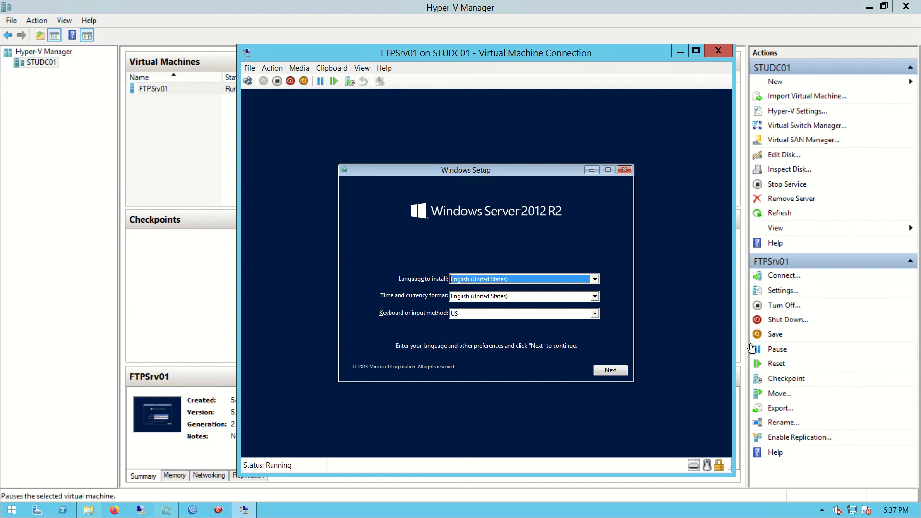
- Begin the installation with English (United States) and US keyboard settings, selecting Windows Server 2012 R2 Standard (Server with a GUI)
click(614, 370)
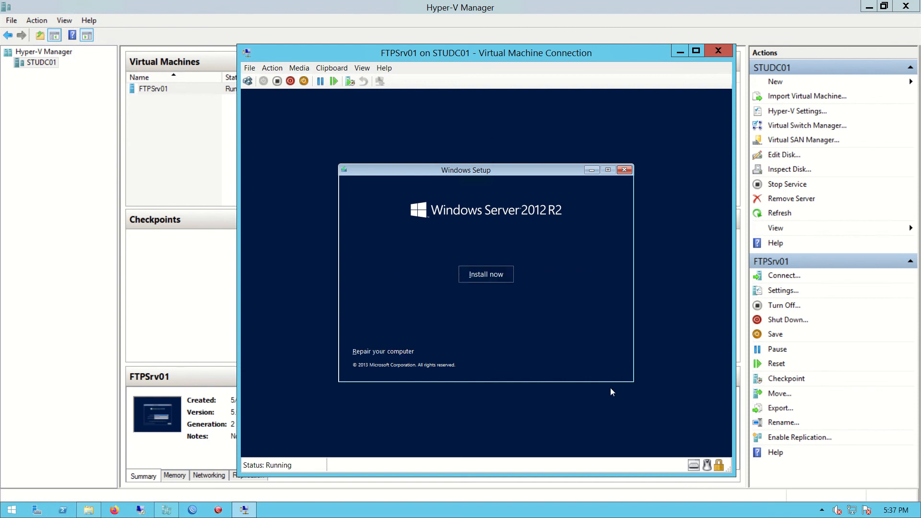
click(499, 277)
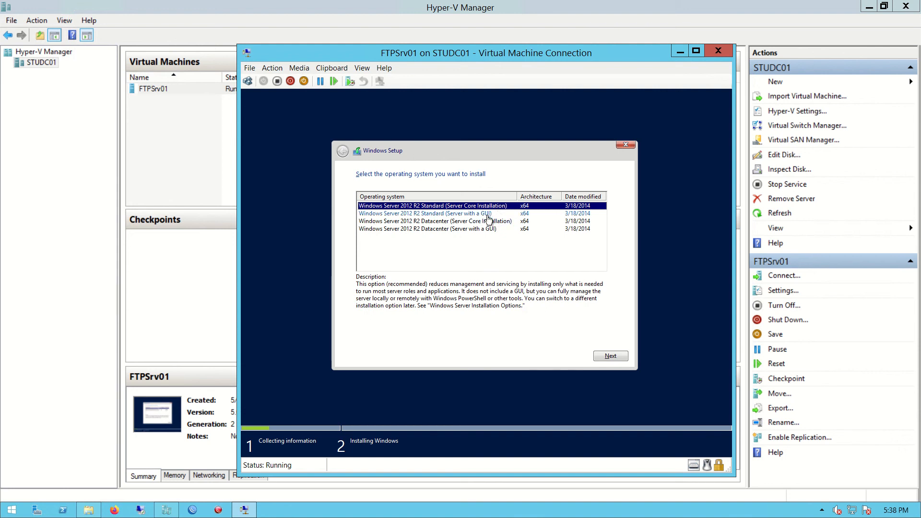
click(469, 214)
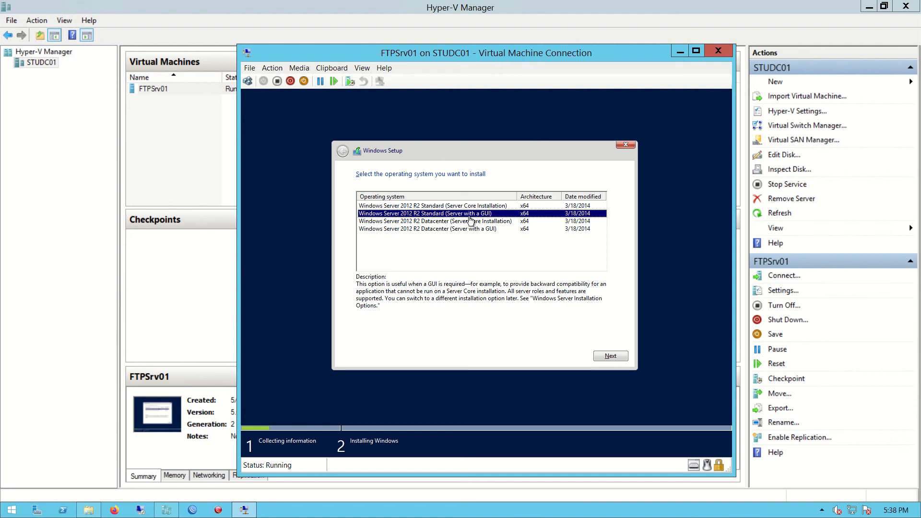
click(609, 356)
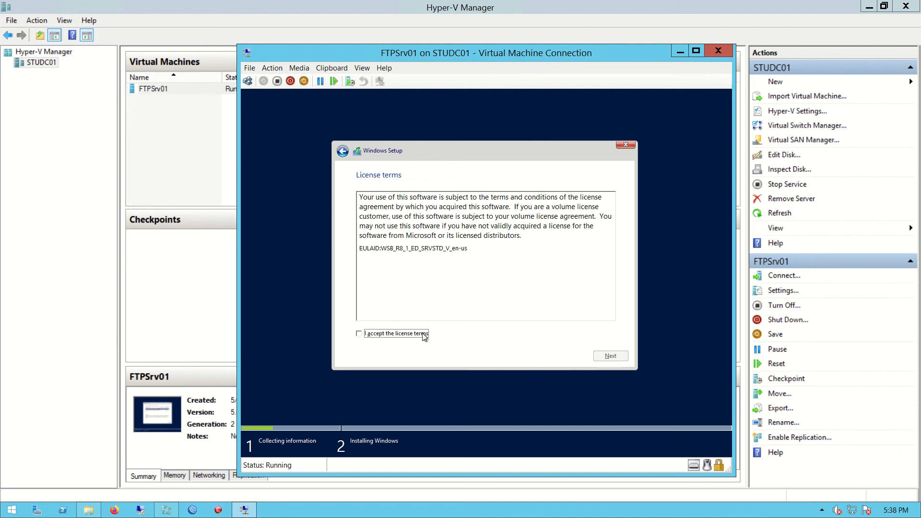
- Accept the license terms and choose the Custom: Install Windows only (advanced) installation
click(419, 334)
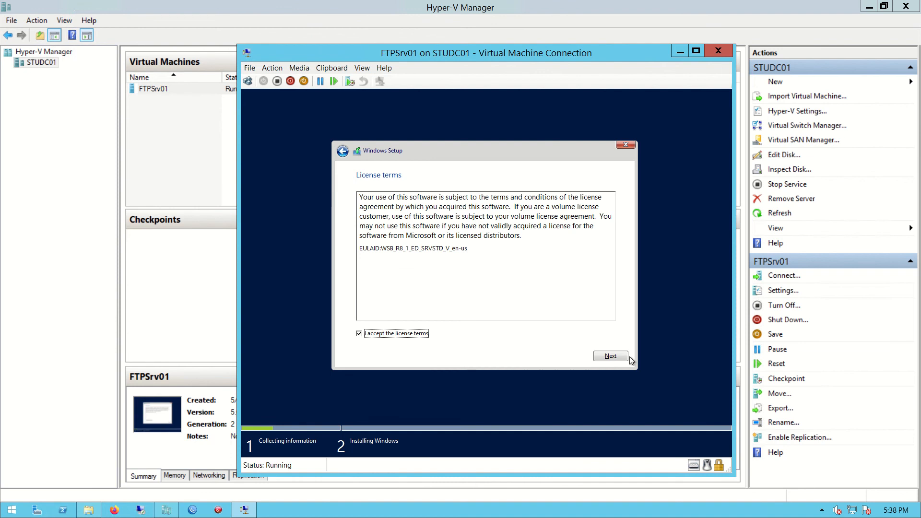
click(610, 355)
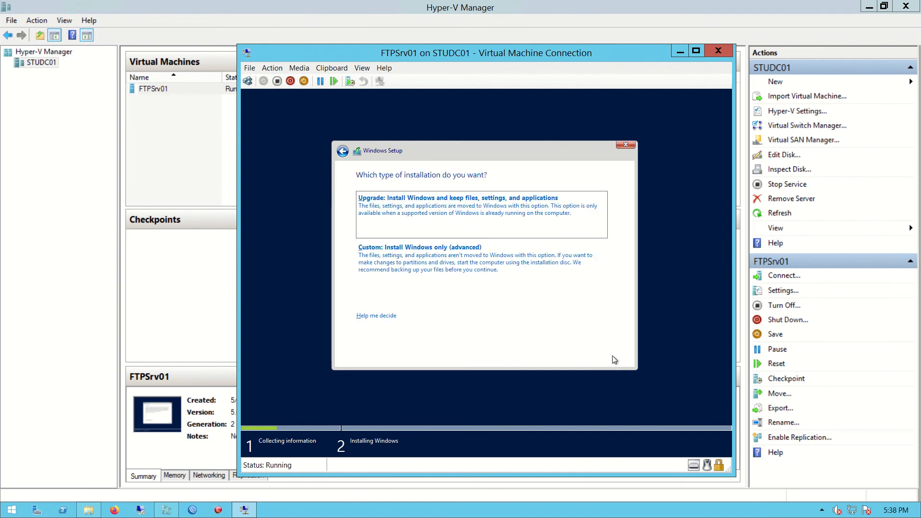
click(420, 270)
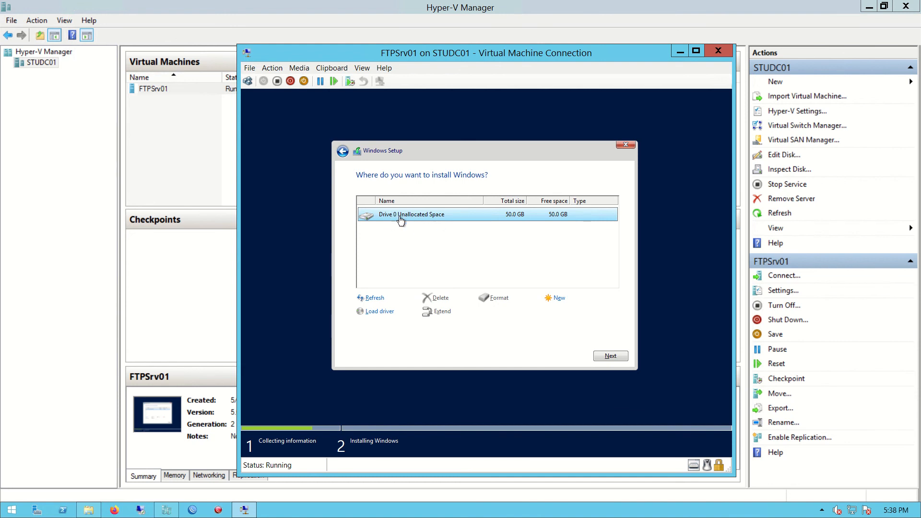
- Create a 51200 MB partition from Drive 0's unallocated space, allow the additional system partitions, and start installing Windows
click(559, 298)
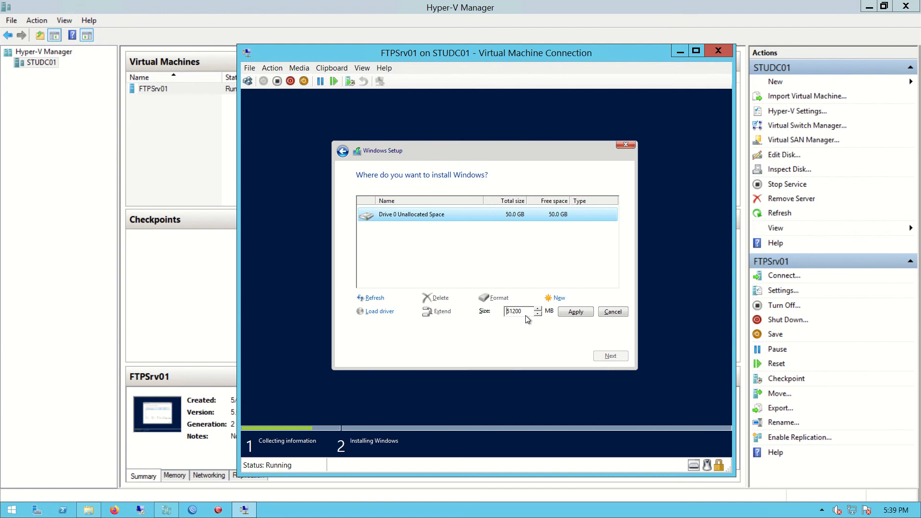
click(579, 311)
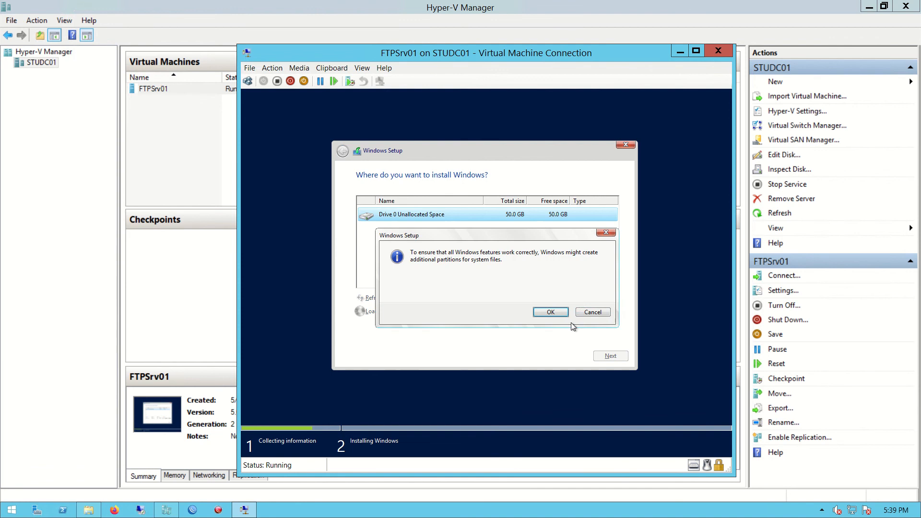
click(557, 312)
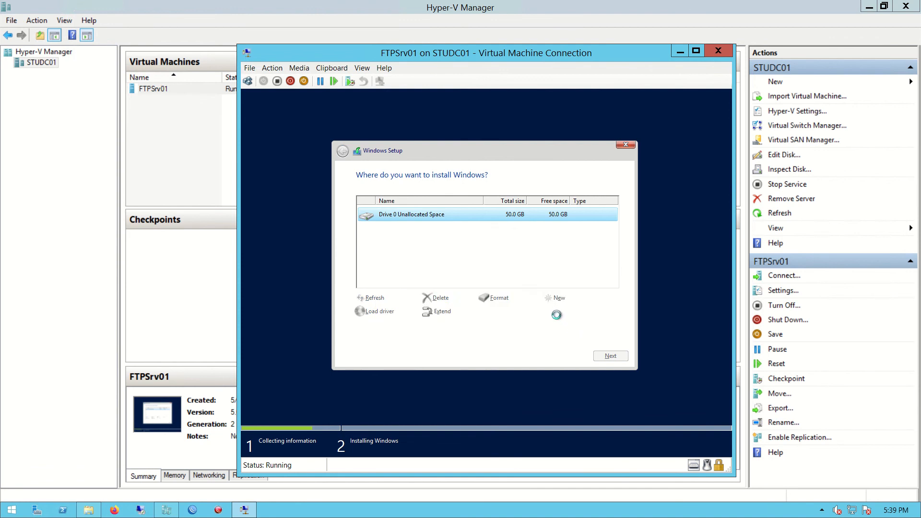
click(623, 356)
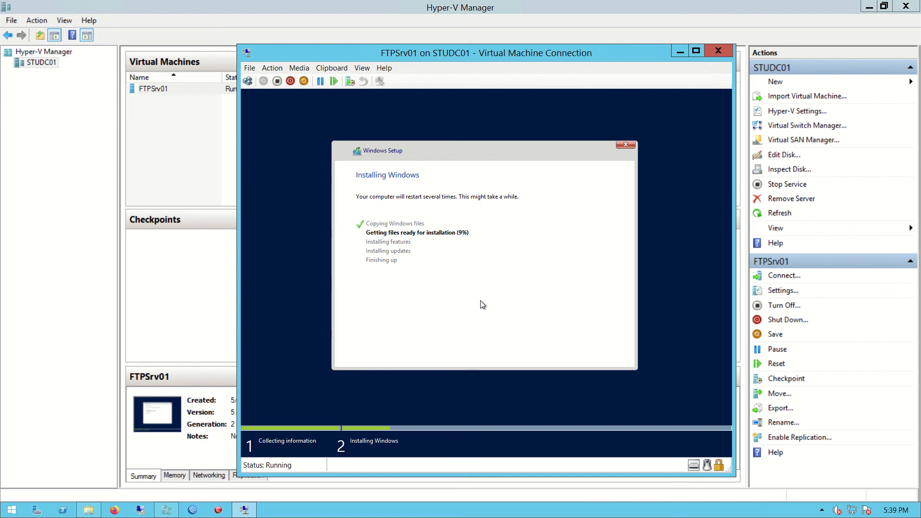
mouse_move(338, 5)
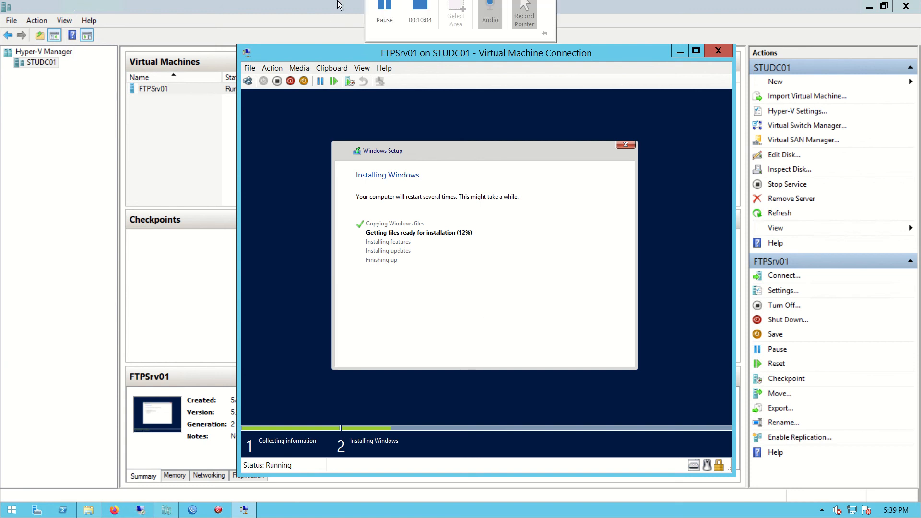
click(385, 22)
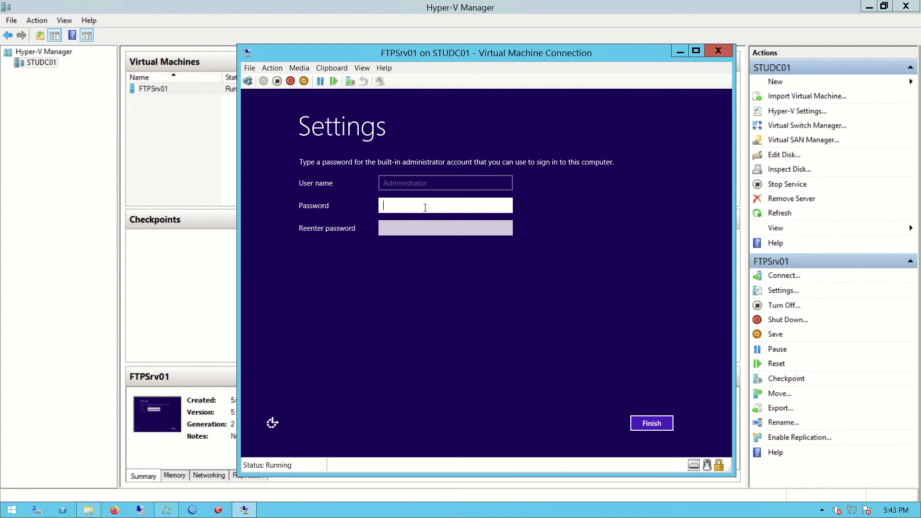
- Enter and re-enter the password for the built-in administrator account and finish the Windows setup
text(•••••••••)
key(Tab)
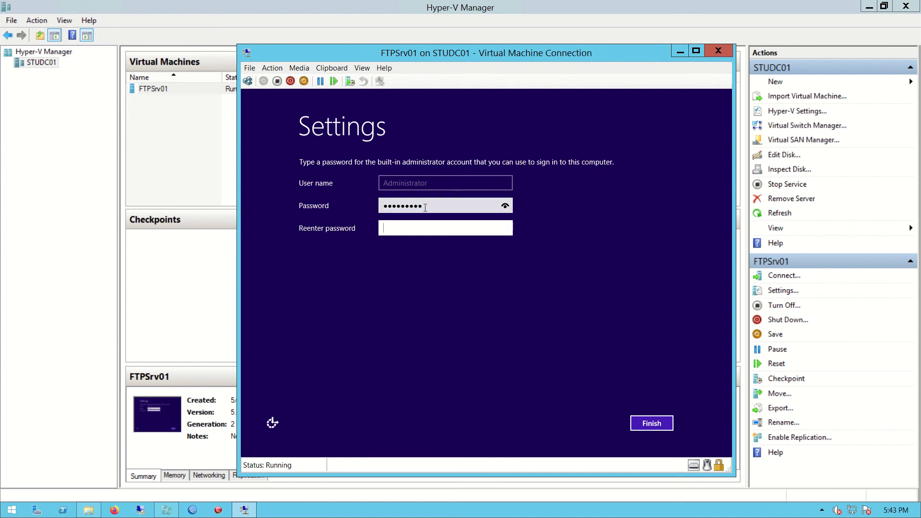
text(•••••••••)
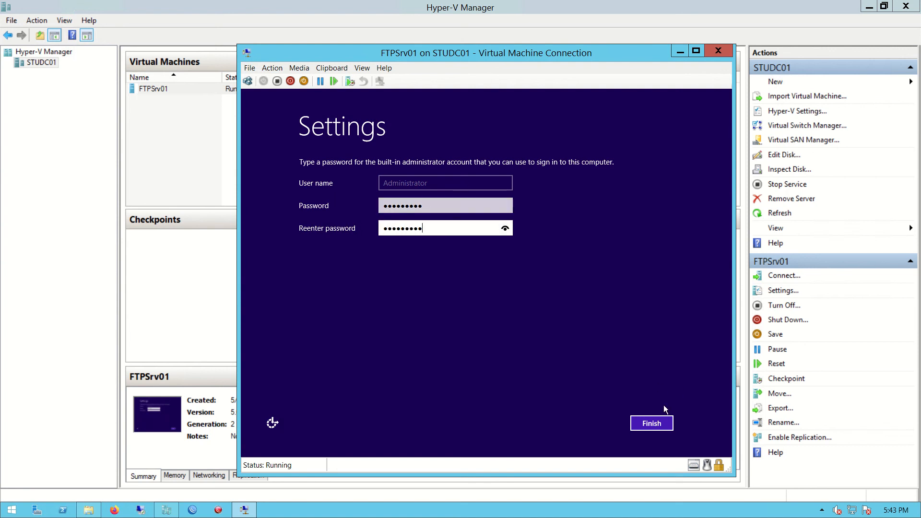
click(661, 424)
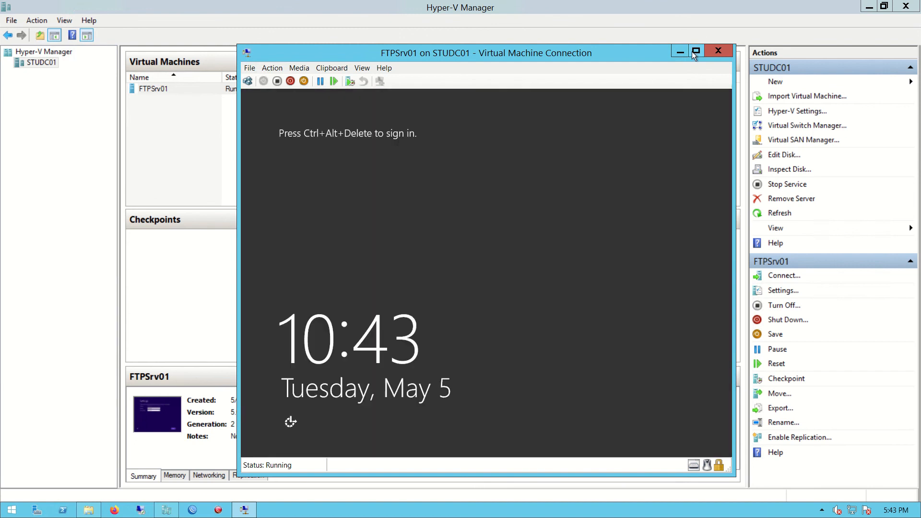
- Reposition the virtual machine window, send Ctrl+Alt+Delete to the guest, and sign in as Administrator with the account password
click(695, 51)
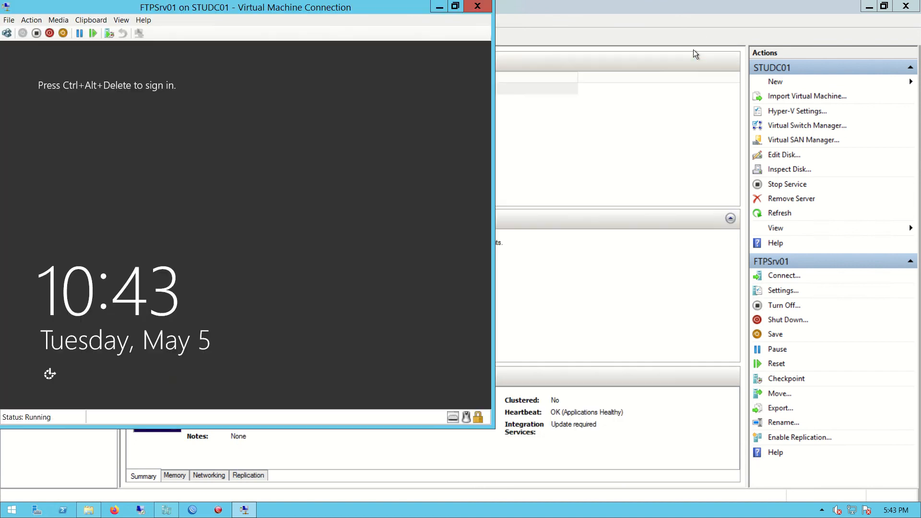
drag(338, 14, 554, 38)
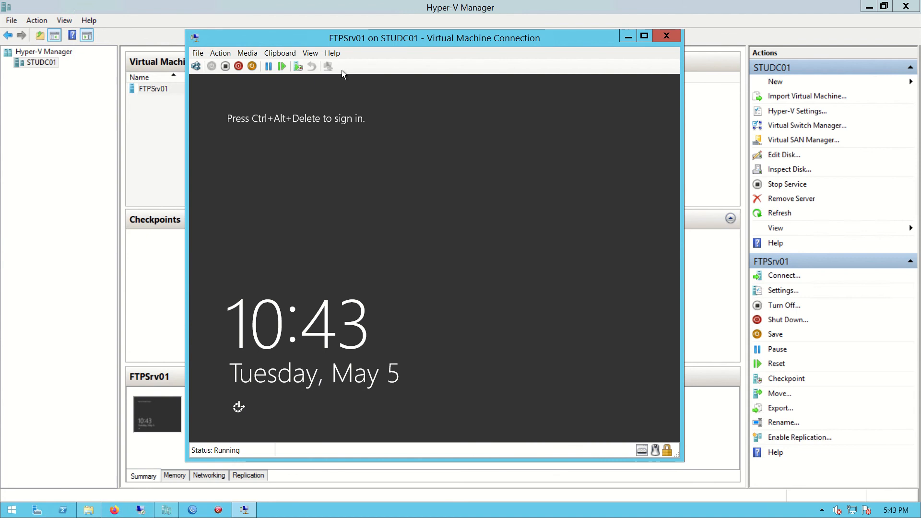
click(198, 67)
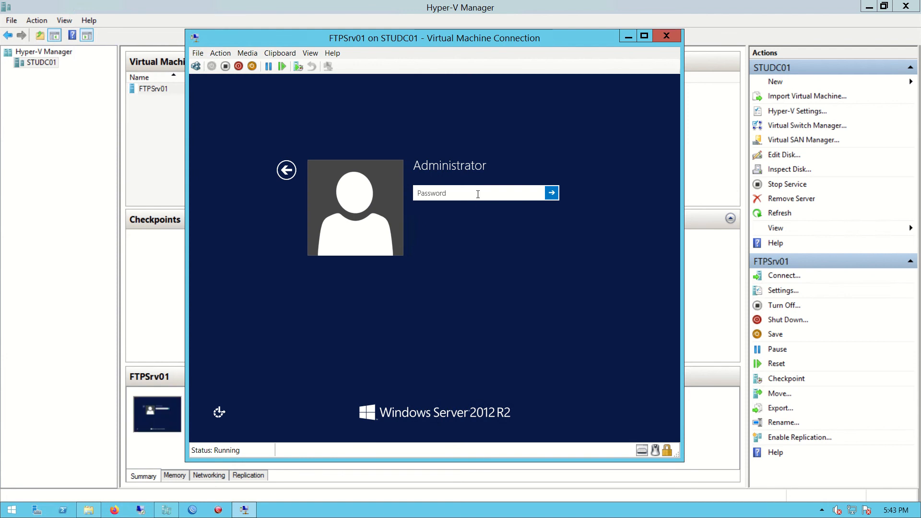
text(•••••••••)
key(Return)
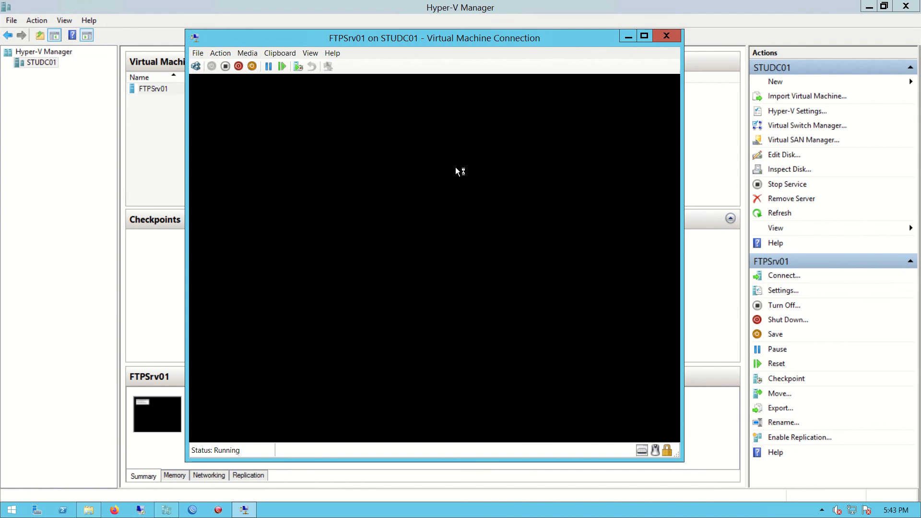
- Reposition the FTPSrv01 connection window over the host desktop and minimize Hyper-V Manager
click(649, 37)
drag(318, 8, 517, 24)
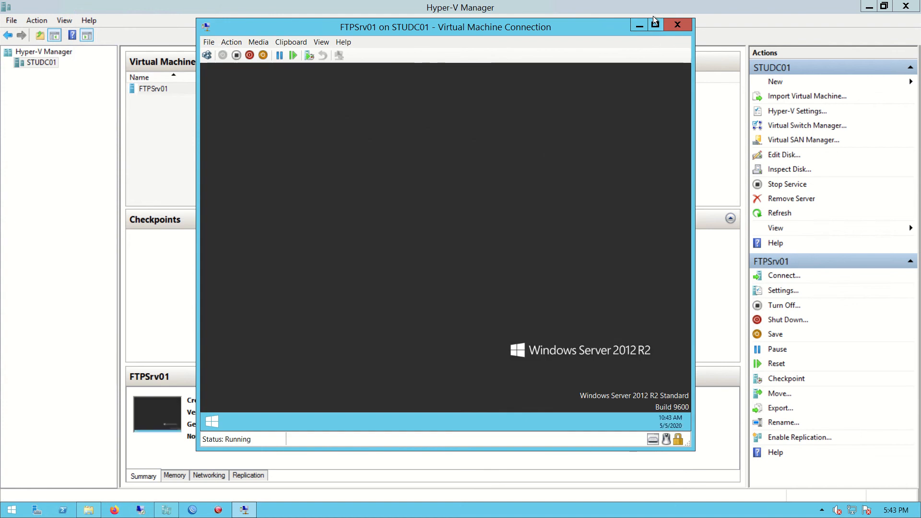
click(654, 23)
drag(377, 13, 550, 28)
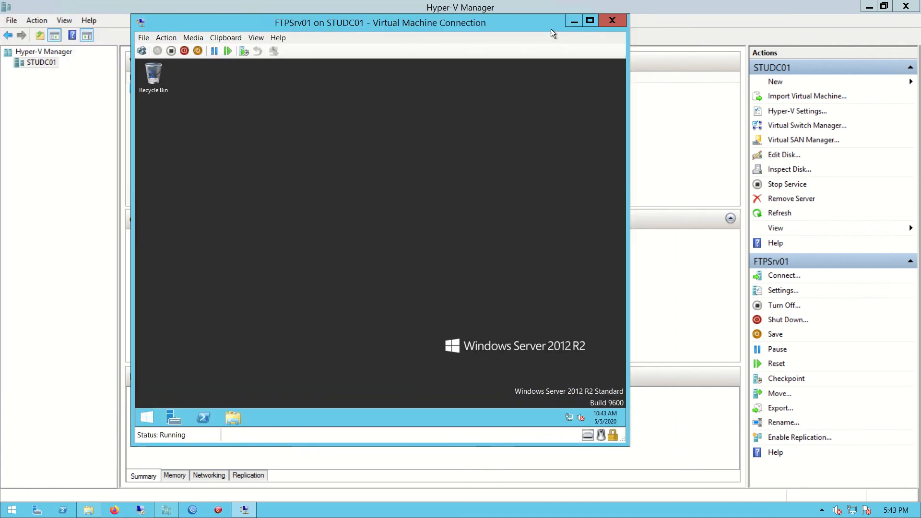
click(869, 8)
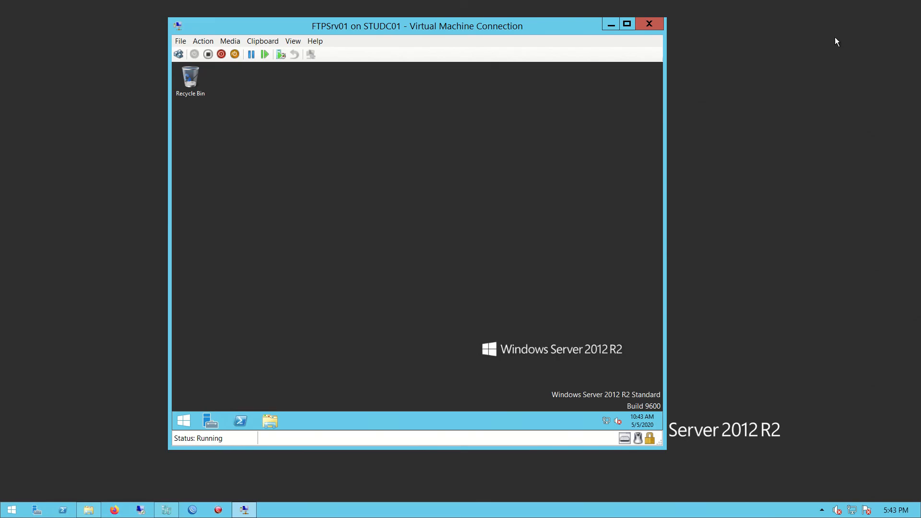
- View the Start screen inside FTPSrv01, compare it with the host server's Start screen, and return to the virtual machine window
click(192, 422)
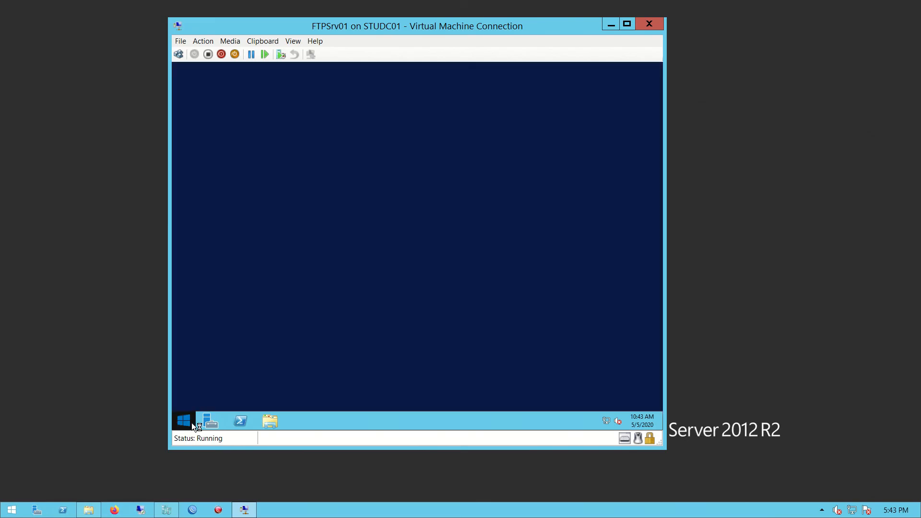
click(91, 361)
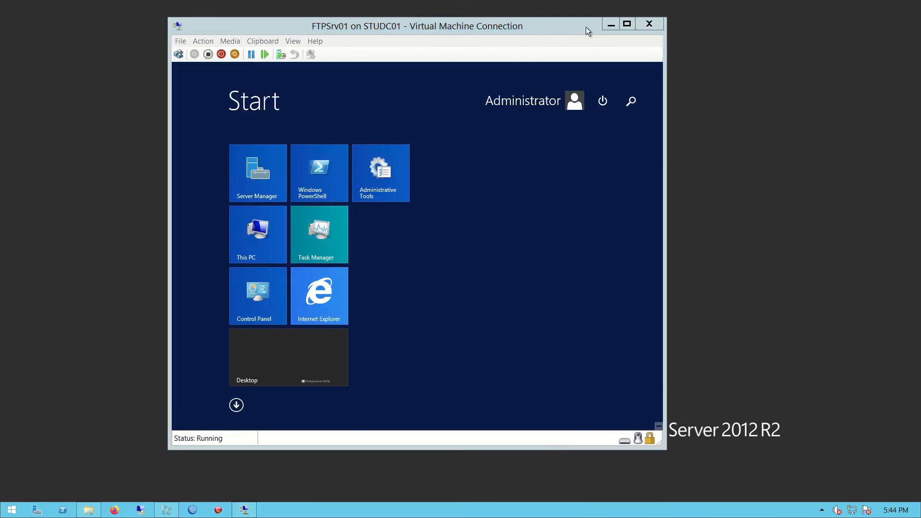
click(611, 24)
click(11, 511)
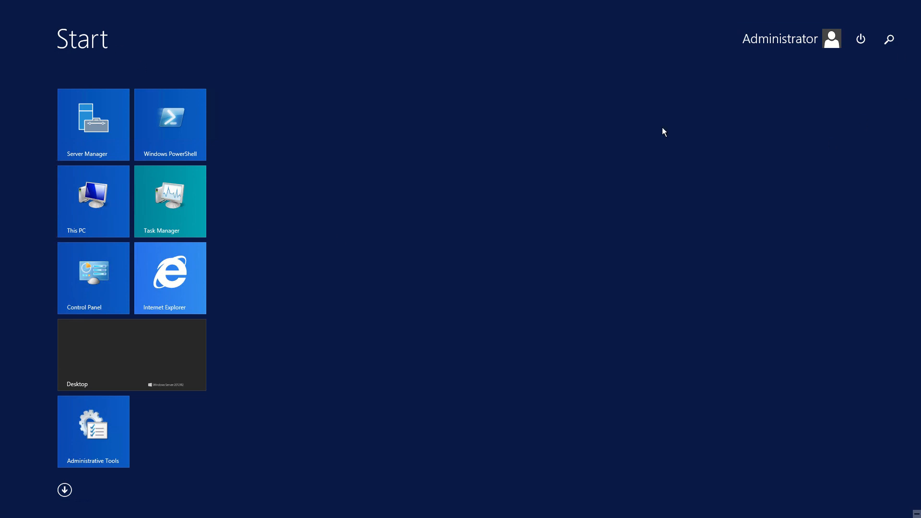
click(188, 110)
click(245, 509)
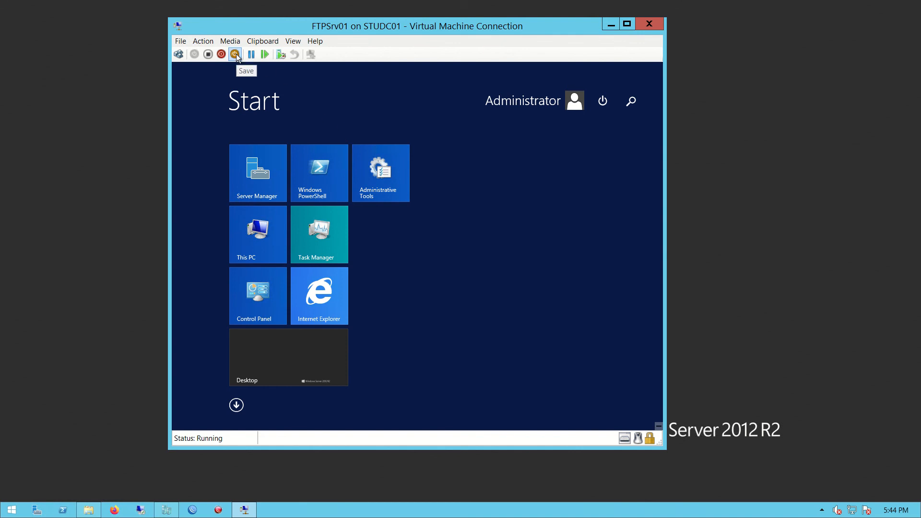
mouse_move(518, 5)
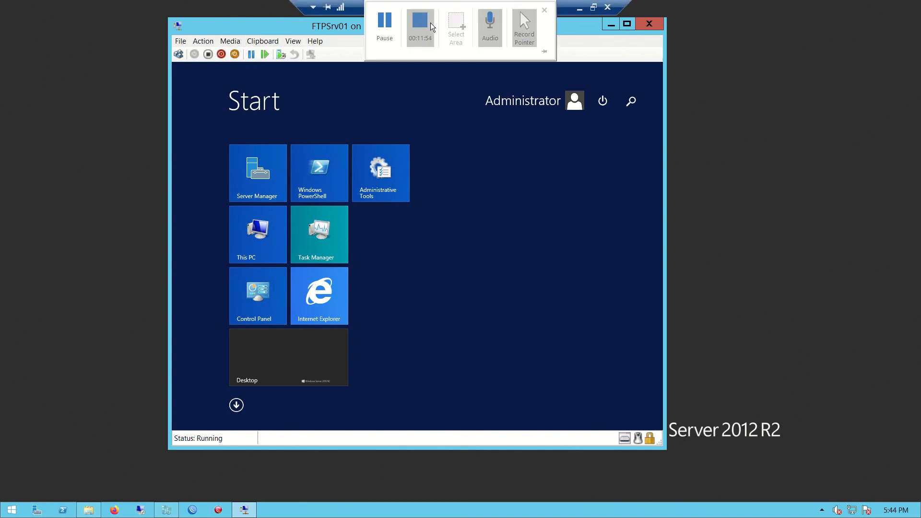